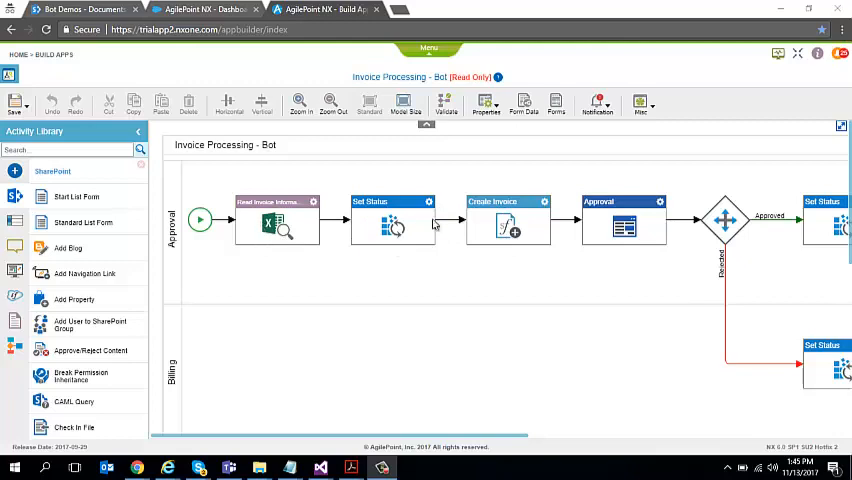
left_click_drag(512, 438, 570, 440)
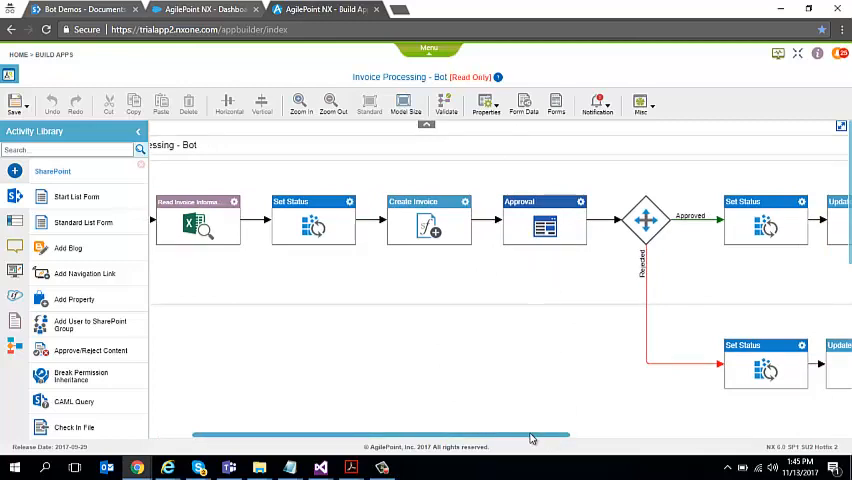
left_click_drag(532, 438, 622, 438)
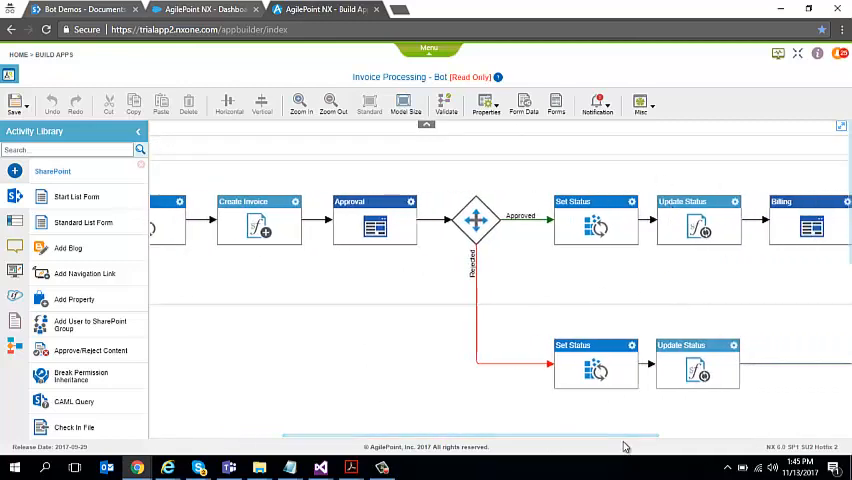
left_click_drag(625, 440, 768, 432)
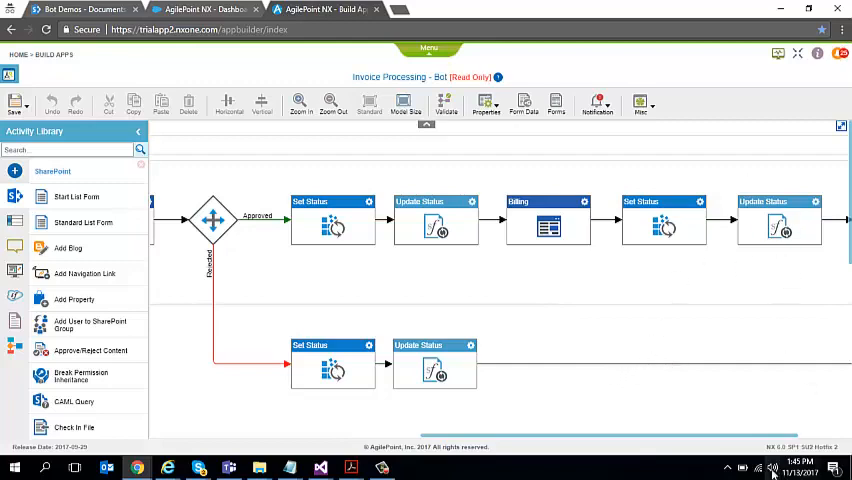
mouse_move(768, 436)
left_mouse_down()
mouse_move(795, 440)
mouse_move(400, 440)
left_mouse_up()
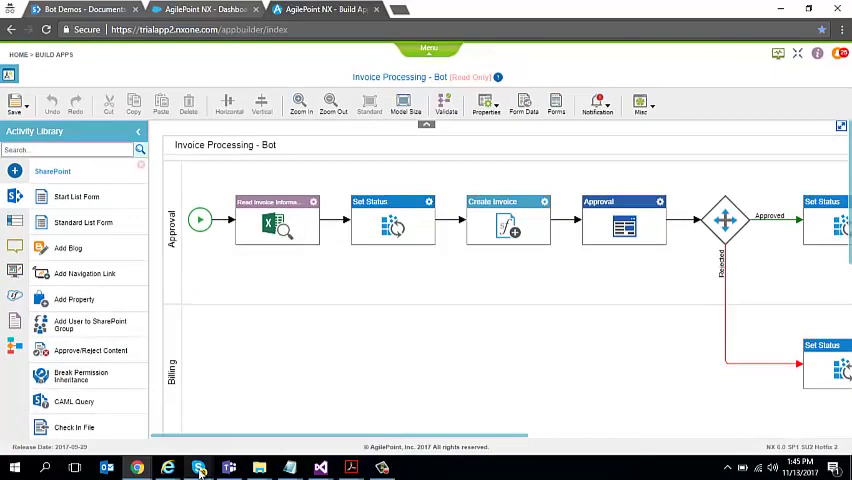
Bring up Skype's open windows from the taskbar to reach the bot chat
left_click(200, 468)
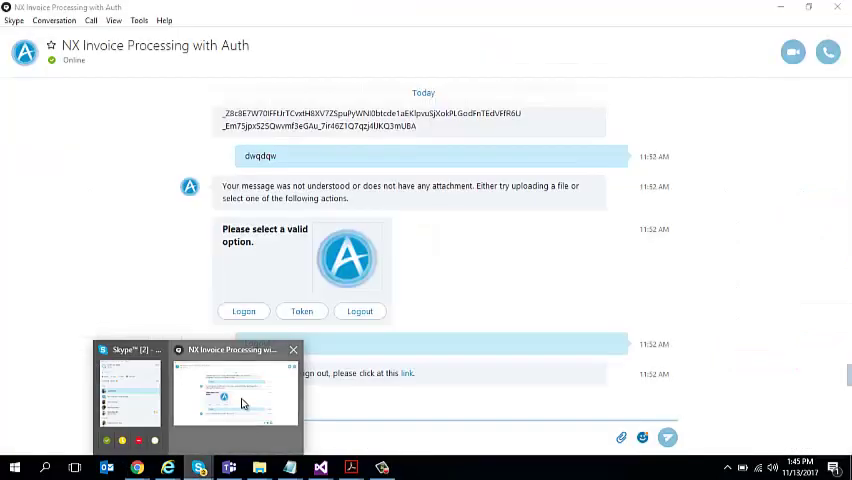
Send 'Hi' to the invoice bot and start authentication from its sign-in card
mouse_move(199, 468)
left_click(245, 398)
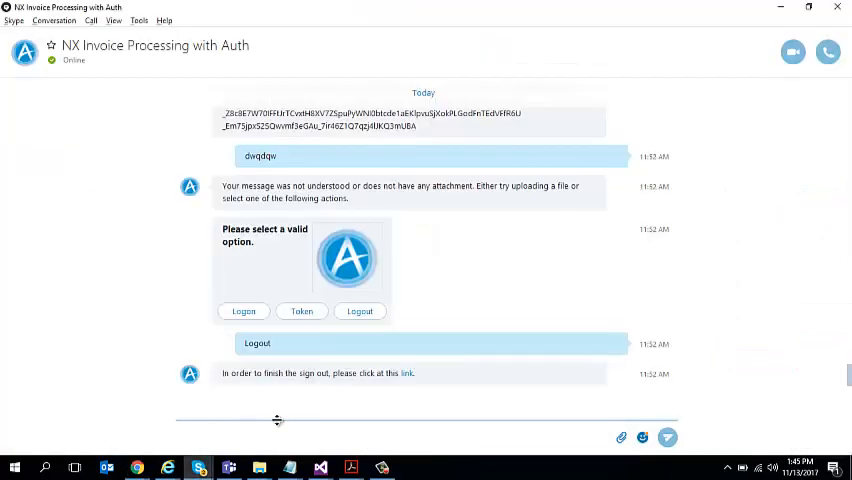
left_click(278, 428)
type("hi")
key("Return")
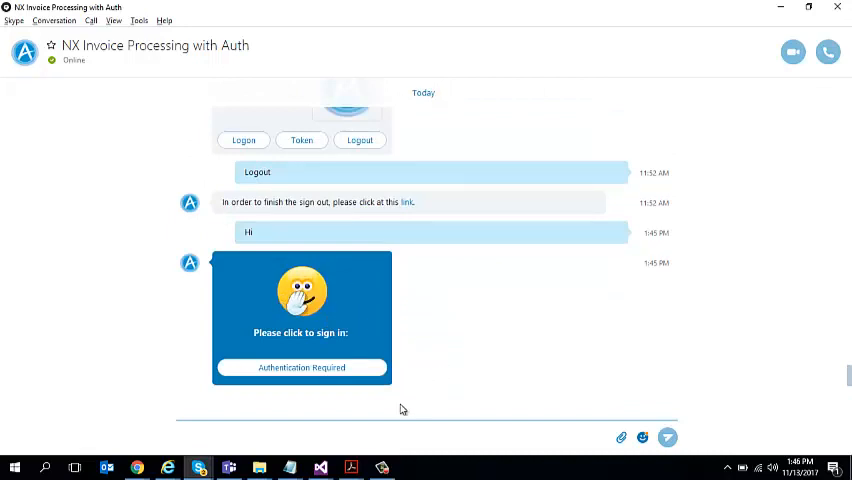
left_click(312, 372)
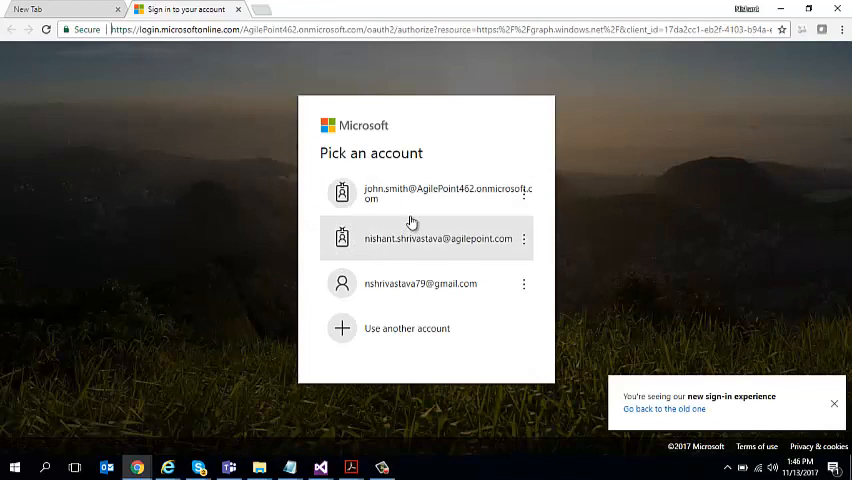
left_click(410, 193)
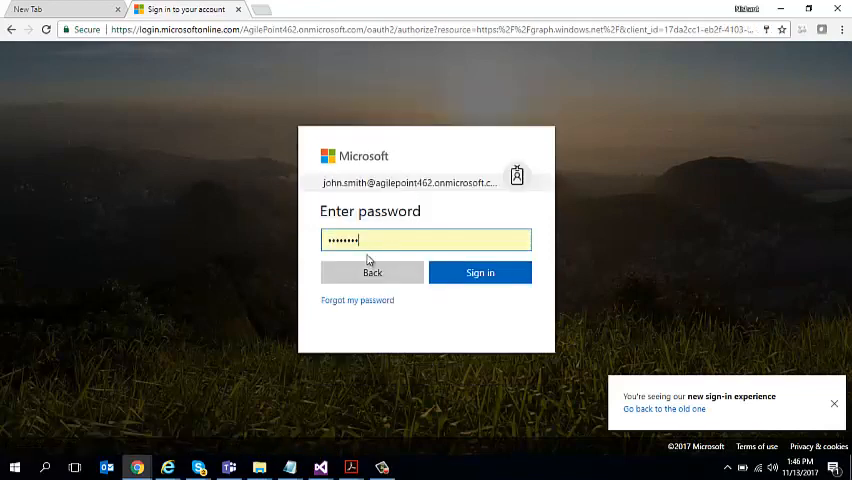
left_click(480, 273)
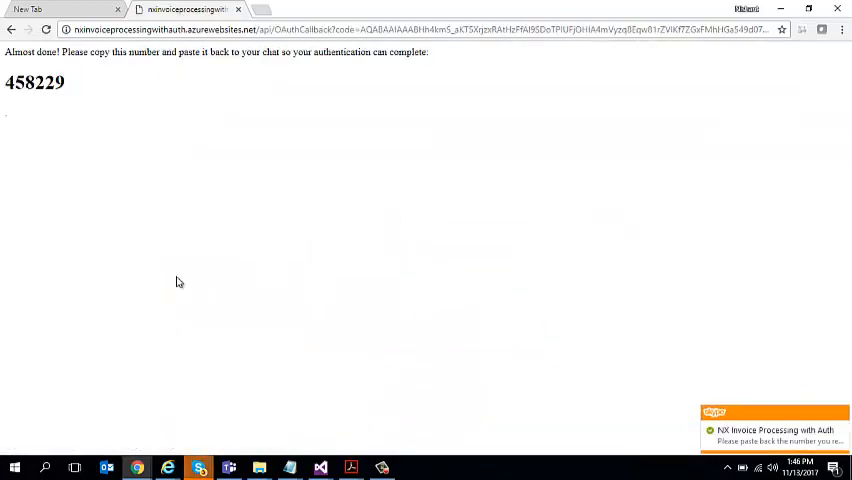
double_click(9, 85)
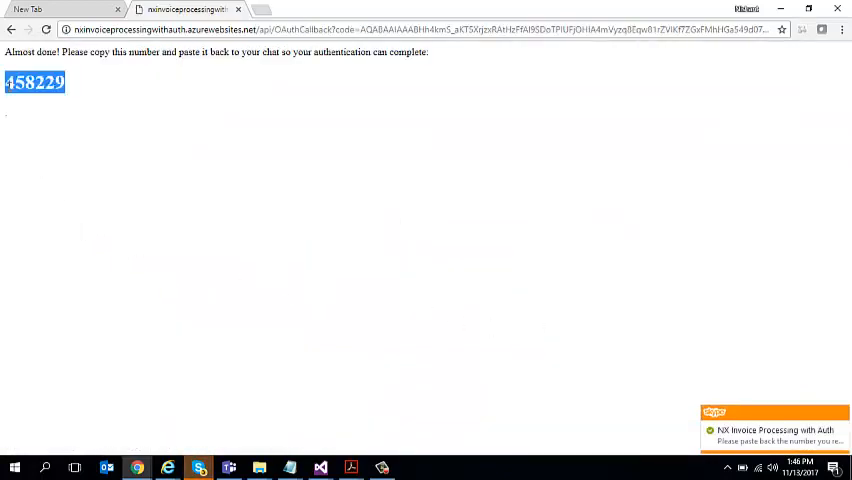
key("ctrl+c")
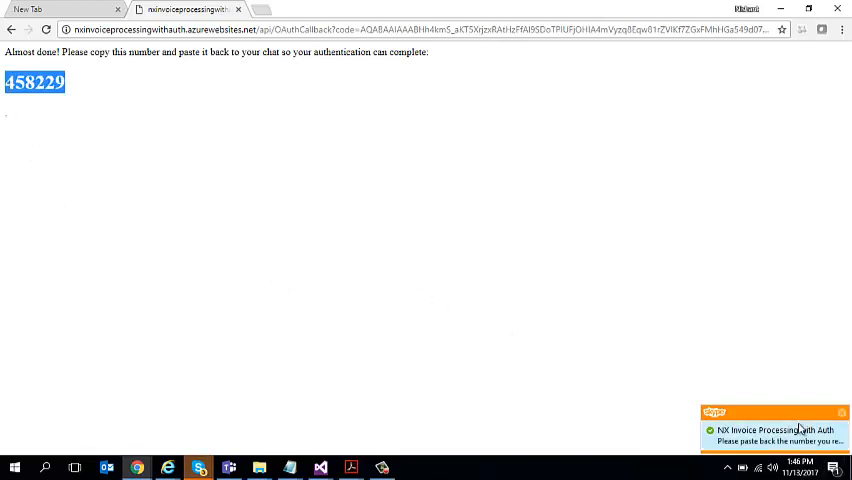
left_click(199, 467)
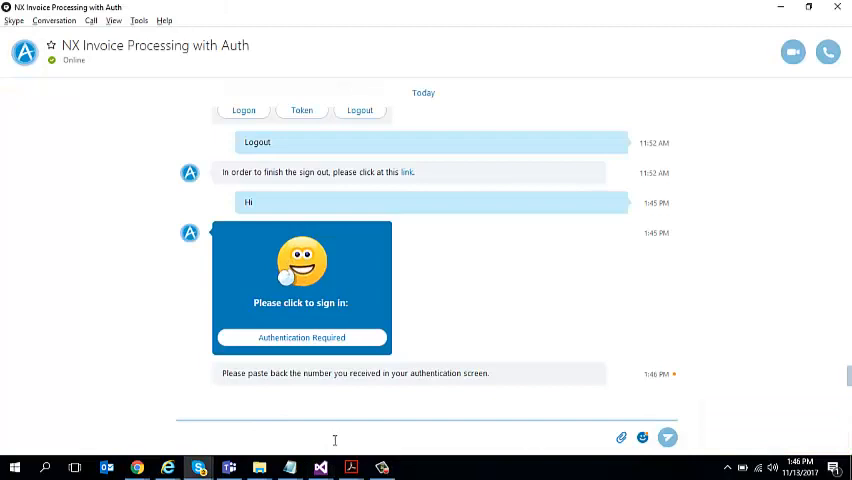
key("ctrl+v")
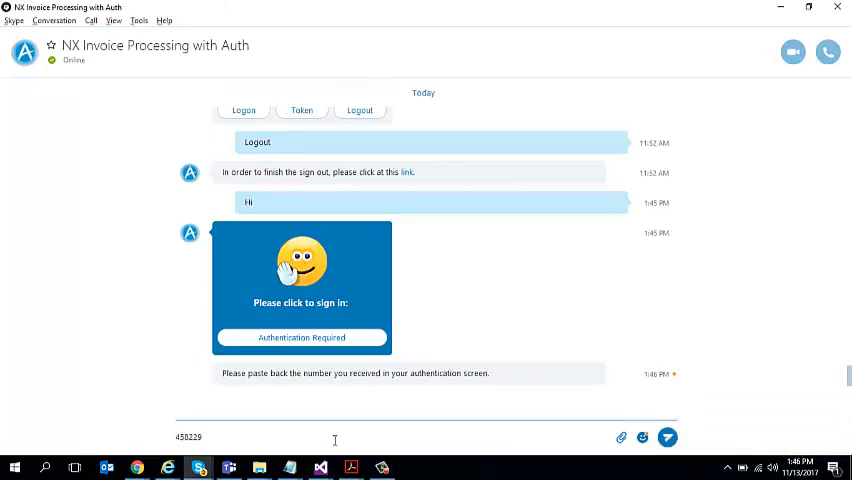
key("Return")
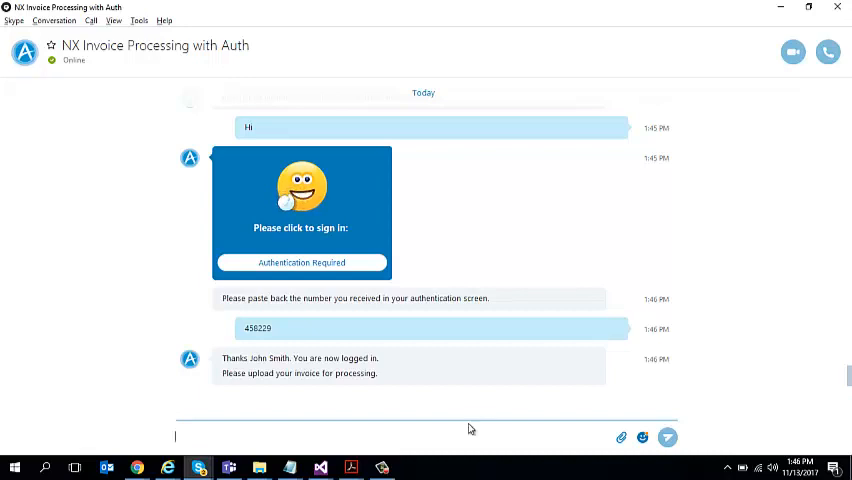
Start a Send file to the bot, show the desktop and select the Nishant4.xlsx workbook
left_click(622, 437)
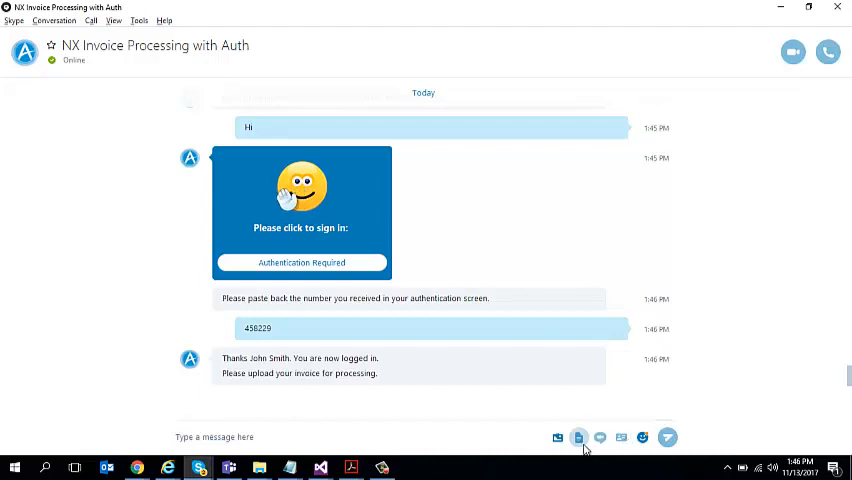
left_click(580, 437)
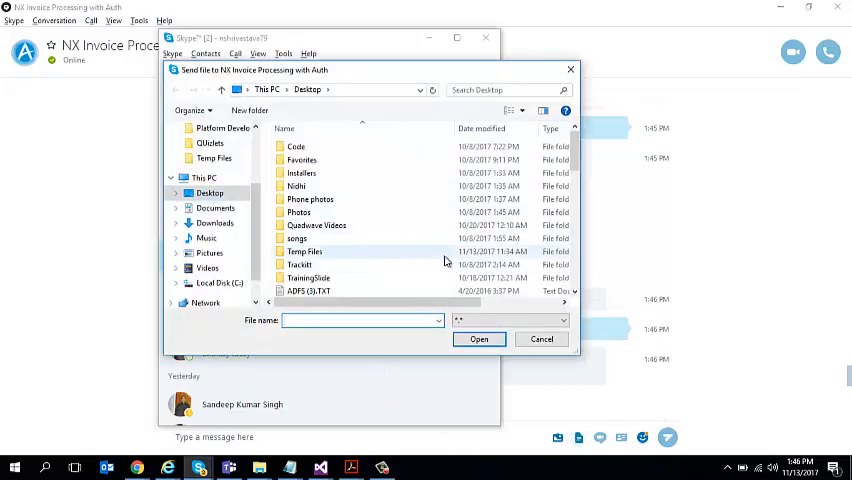
scroll(446, 262, "down", 5)
scroll(446, 262, "down", 4)
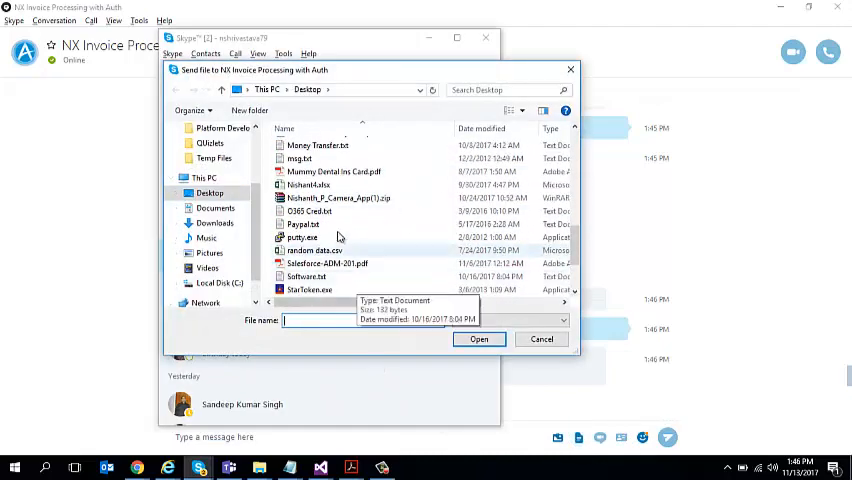
right_click(446, 472)
left_click(505, 385)
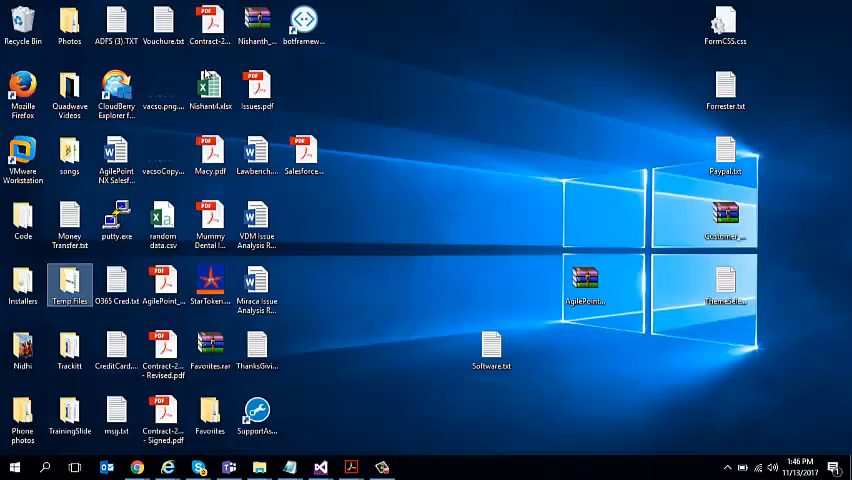
left_click(205, 90)
double_click(199, 103)
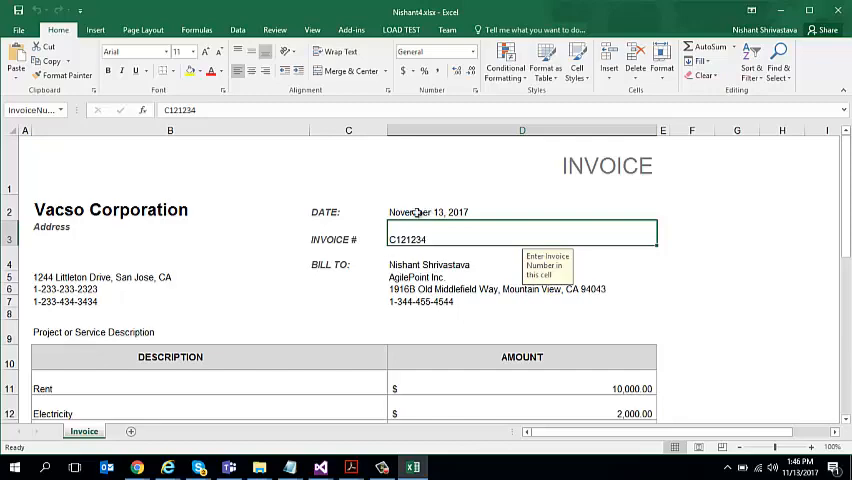
scroll(582, 328, "down", 2)
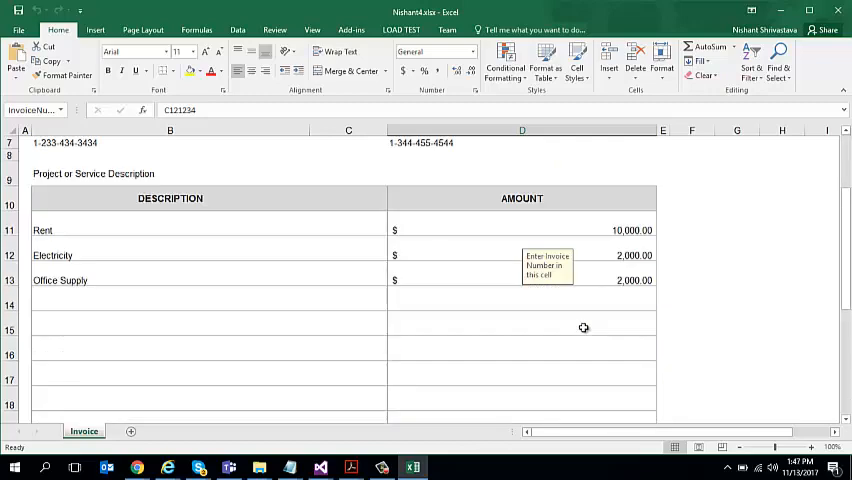
scroll(295, 286, "down", 1)
scroll(295, 286, "down", 4)
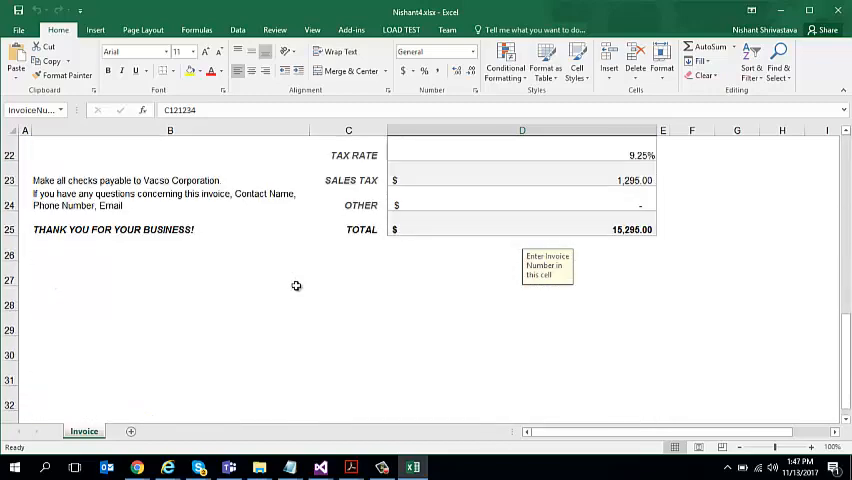
scroll(295, 286, "up", 1)
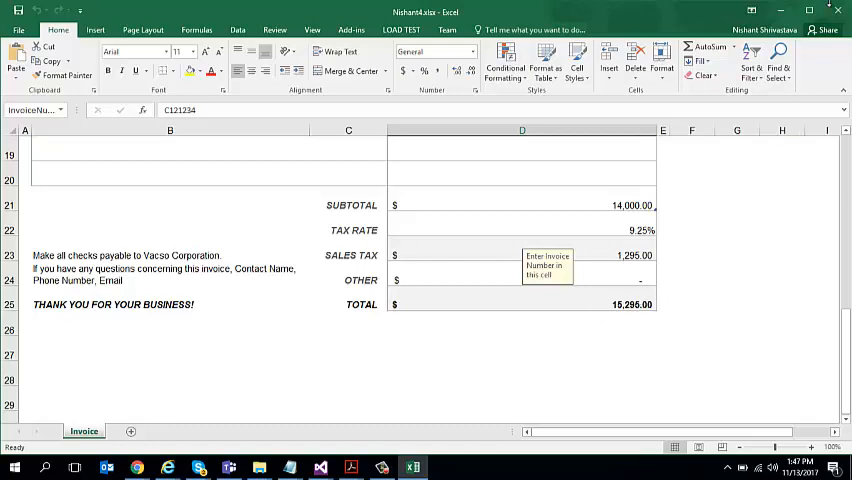
Close Excel without saving, upload Nishant4.xlsx to the bot, then log out
left_click(836, 8)
left_click(426, 247)
double_click(308, 186)
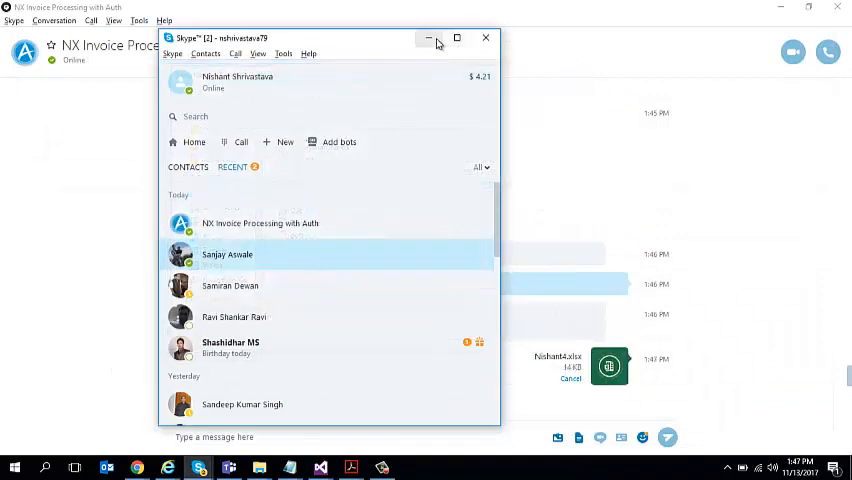
left_click(428, 38)
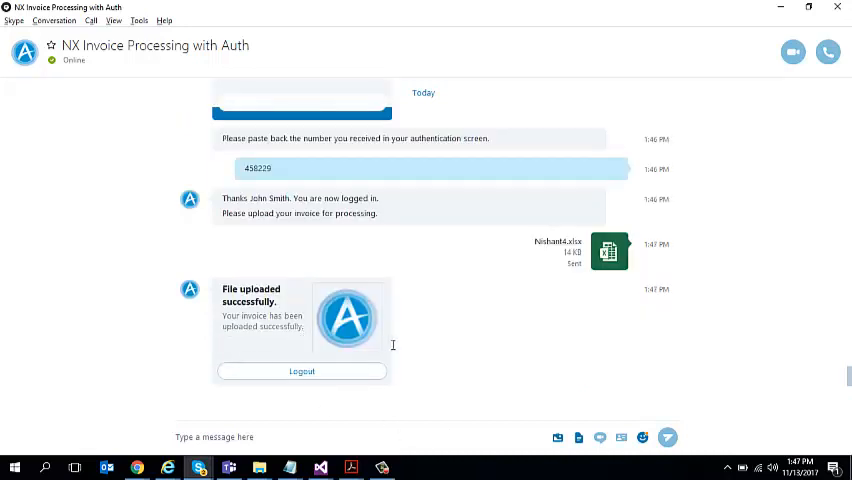
left_click(324, 374)
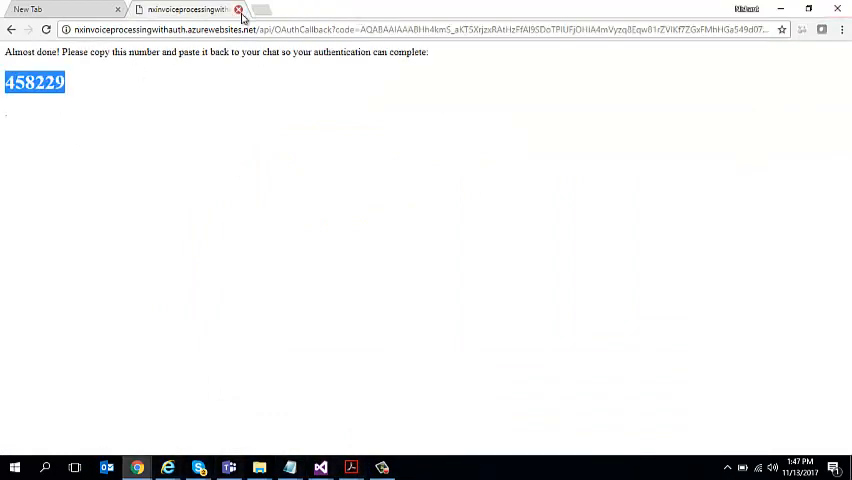
Close the OAuth authentication code tab in Chrome
left_click(240, 10)
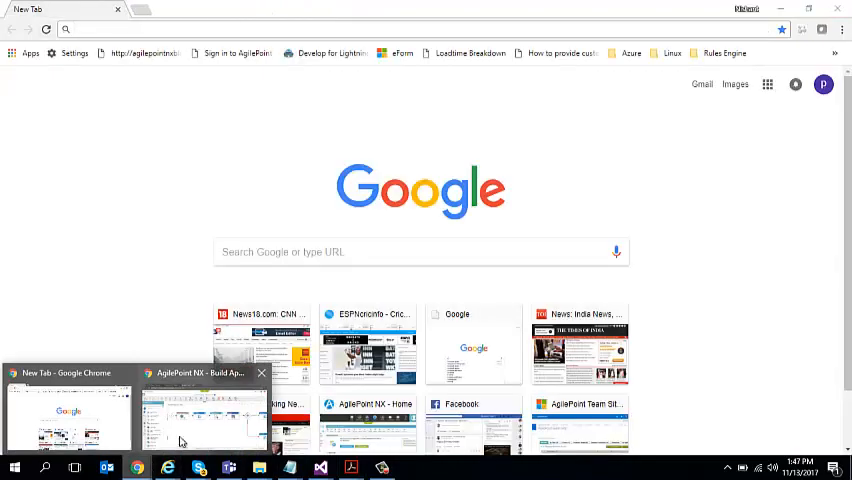
mouse_move(137, 467)
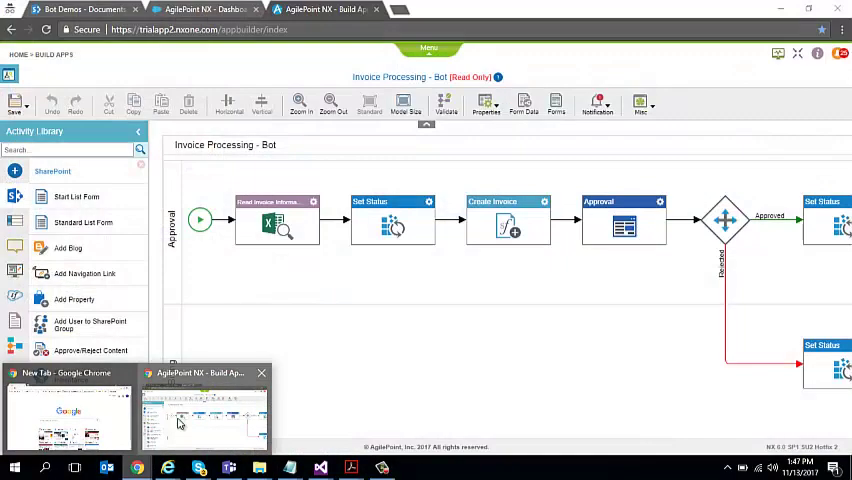
Switch to the Bot Demos SharePoint tab and load the WorkFlow Status page
left_click(203, 415)
left_click(100, 8)
left_click(420, 29)
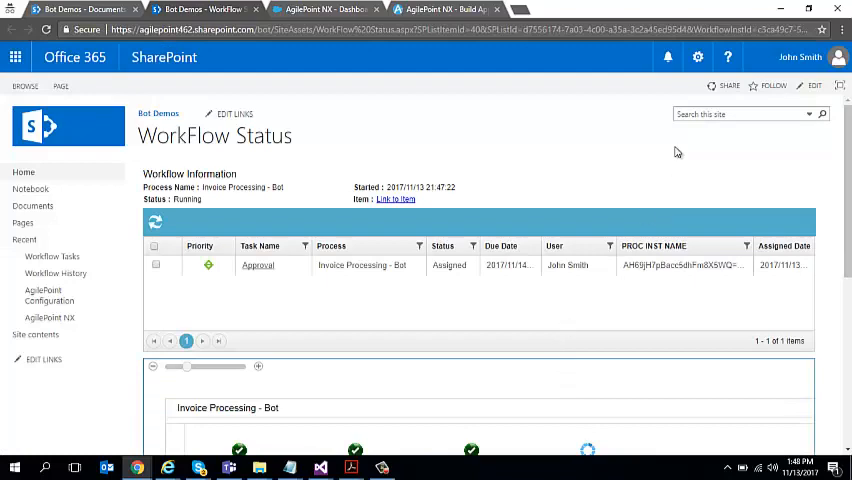
scroll(679, 165, "down", 3)
scroll(679, 165, "down", 3)
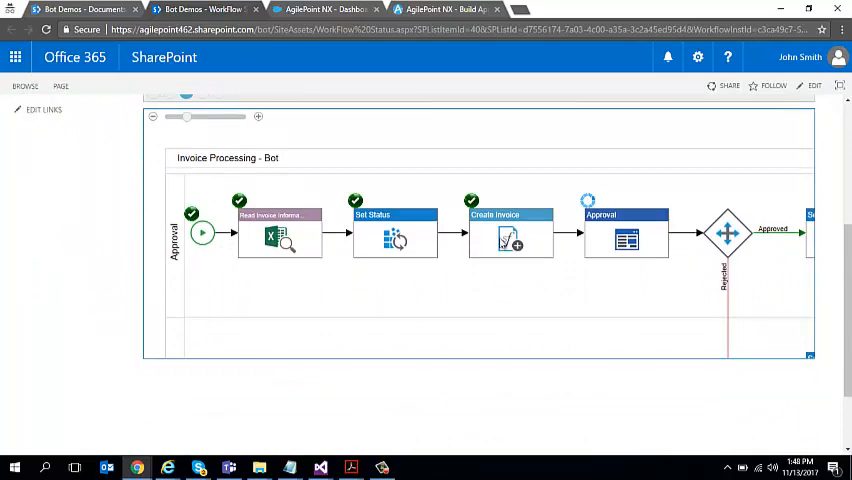
View Partner Invoice C121234 for Vacso Corporation, status Submitted, then return to SharePoint
left_click(325, 9)
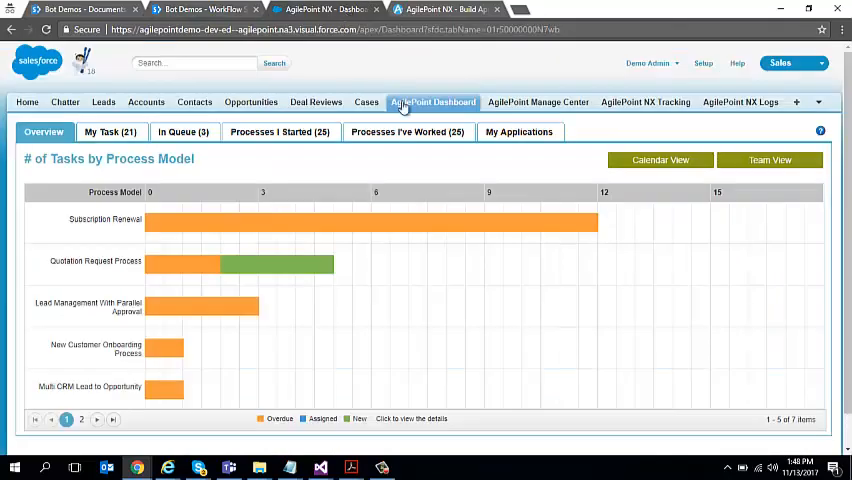
left_click(818, 103)
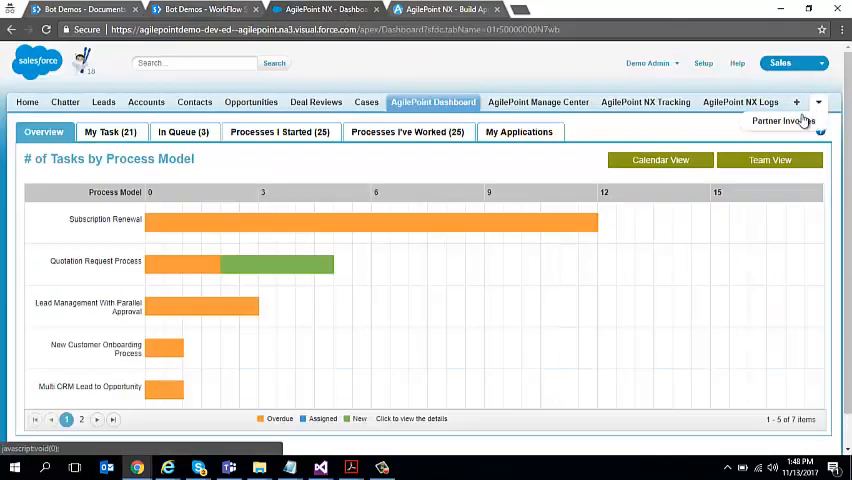
left_click(784, 121)
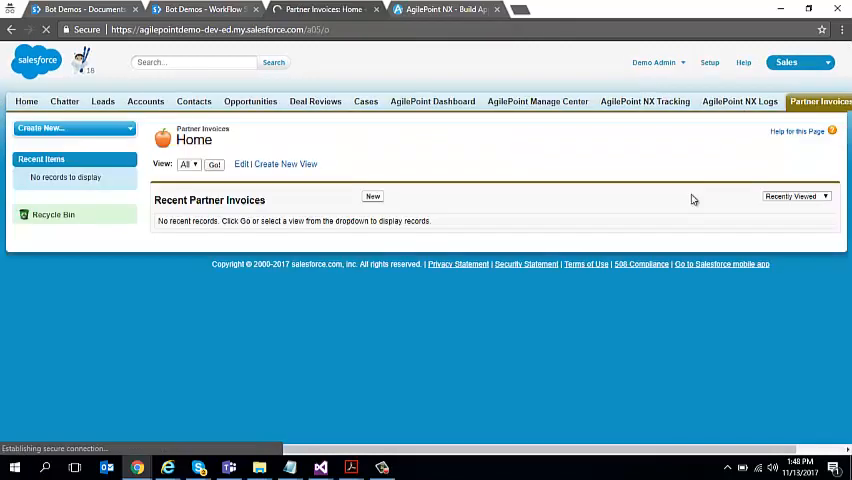
left_click(215, 164)
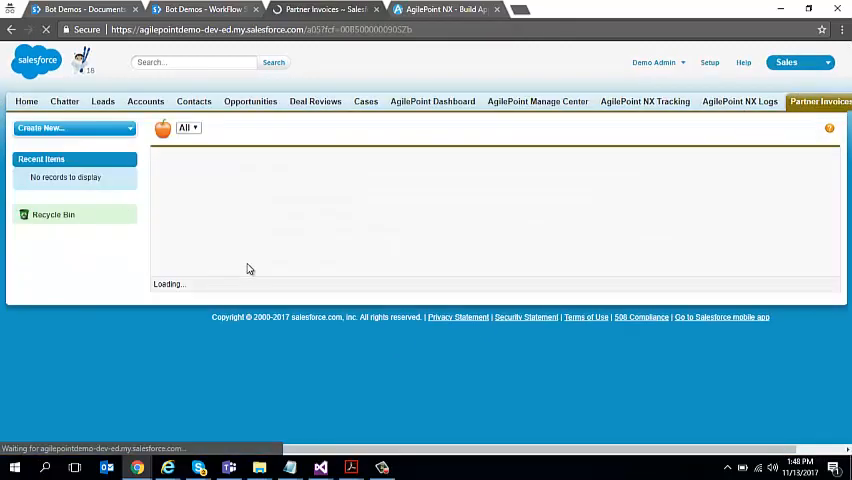
left_click(221, 192)
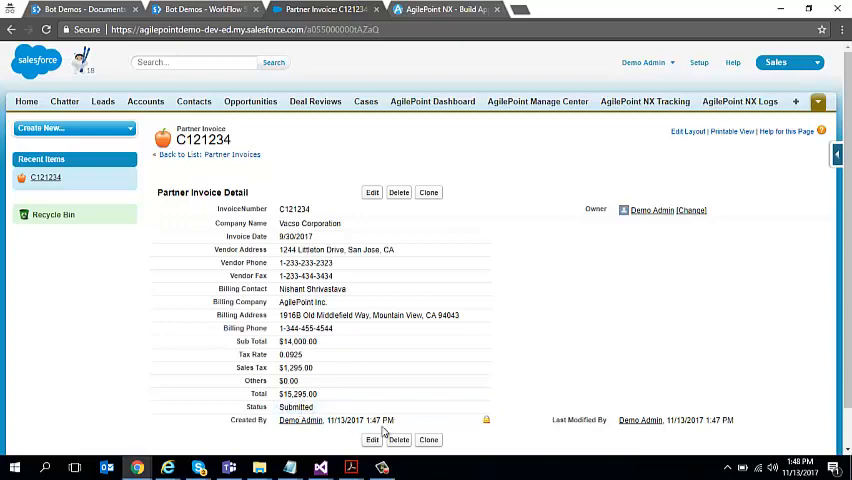
left_click(198, 9)
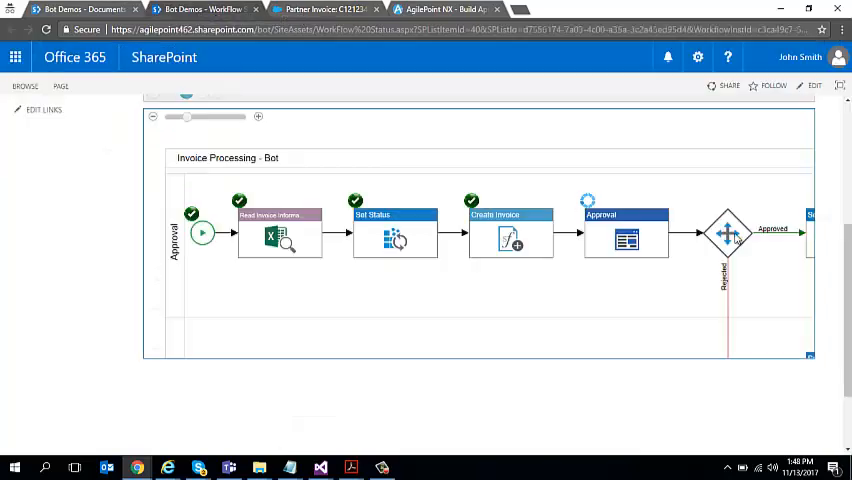
scroll(736, 237, "up", 5)
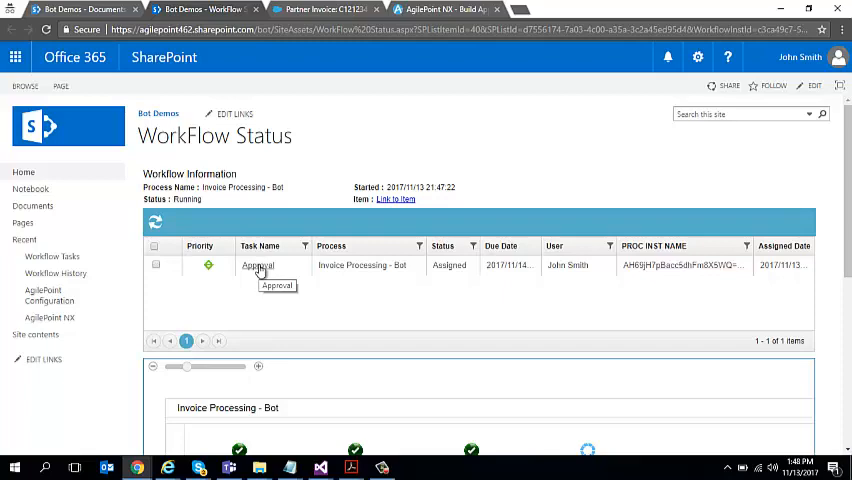
Open the pending Approval task's form from the SharePoint workflow status
left_click(259, 266)
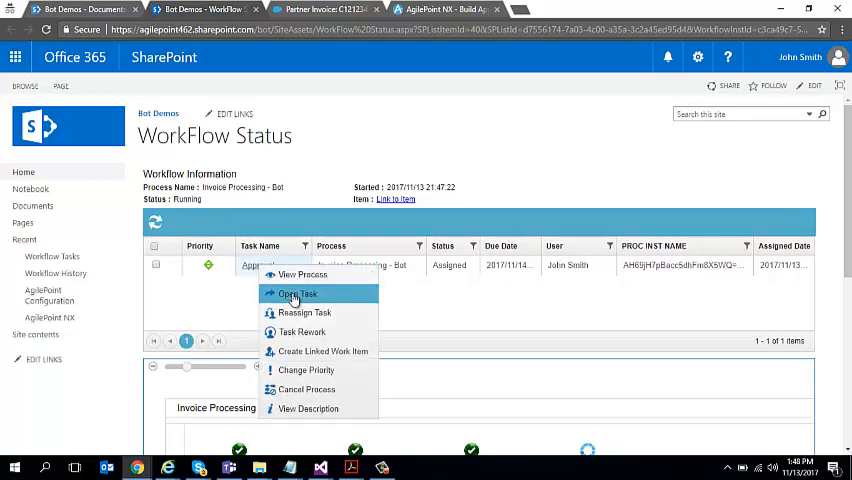
left_click(293, 294)
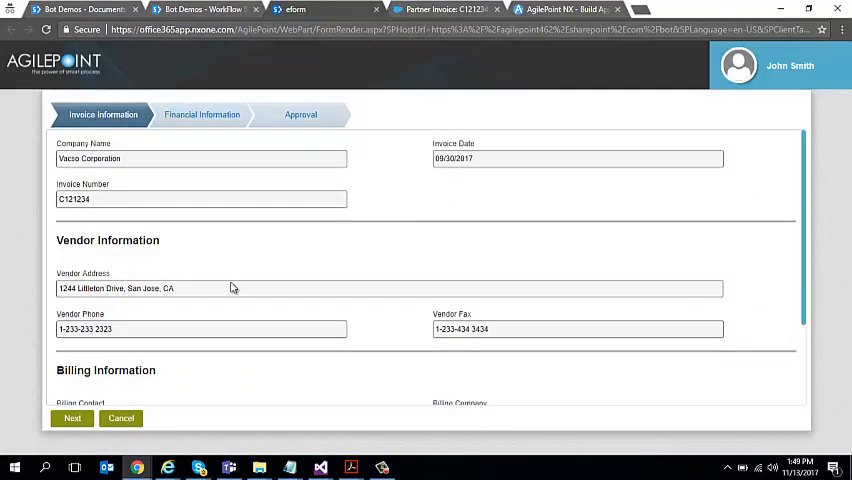
scroll(289, 260, "down", 5)
Advance past the financial information step and choose Yes as the Approval Decision
left_click(202, 114)
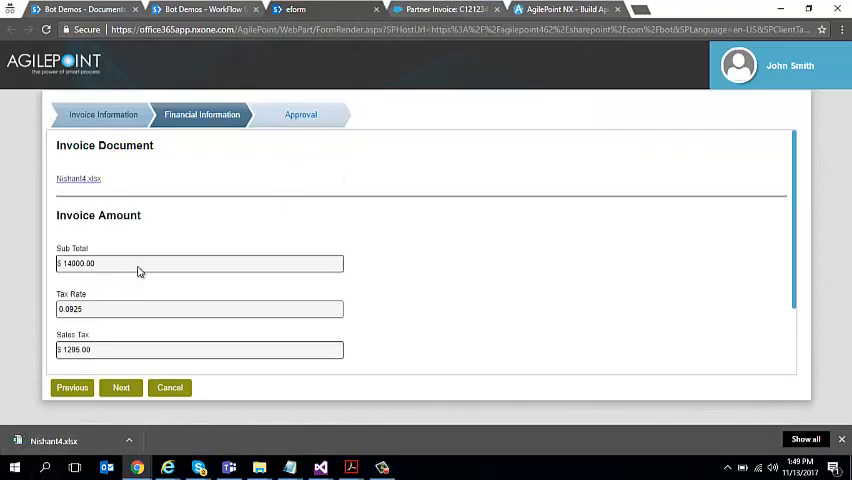
scroll(139, 270, "down", 3)
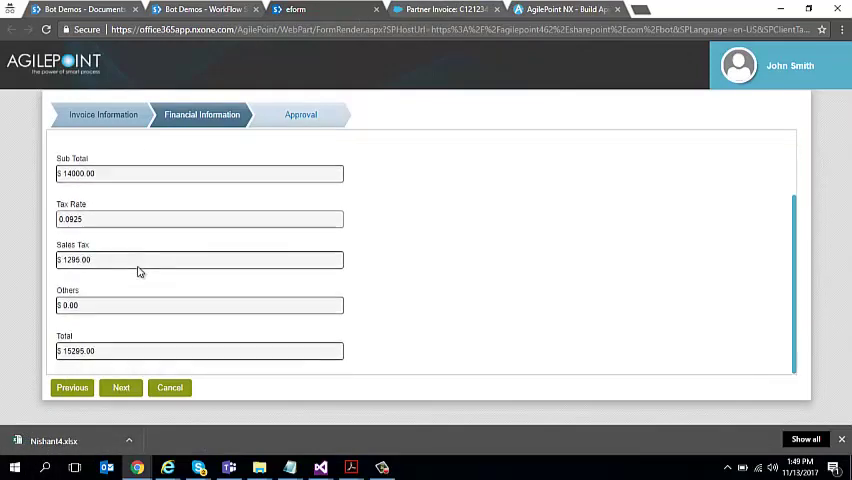
left_click(121, 390)
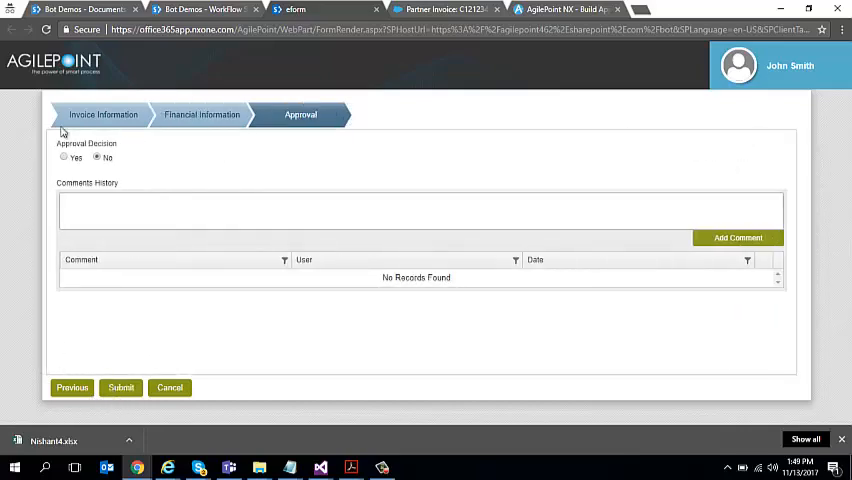
left_click(64, 158)
type("Approved")
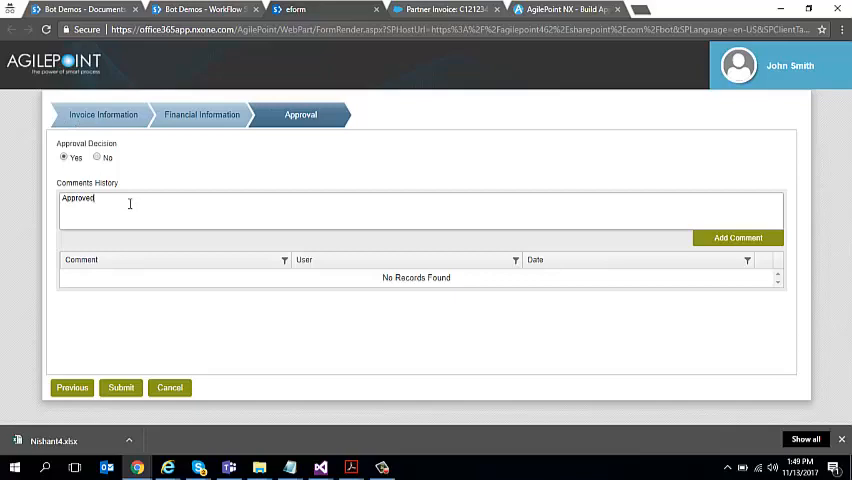
Add the comment 'Approved' to the history and submit the approval decision
left_click(738, 237)
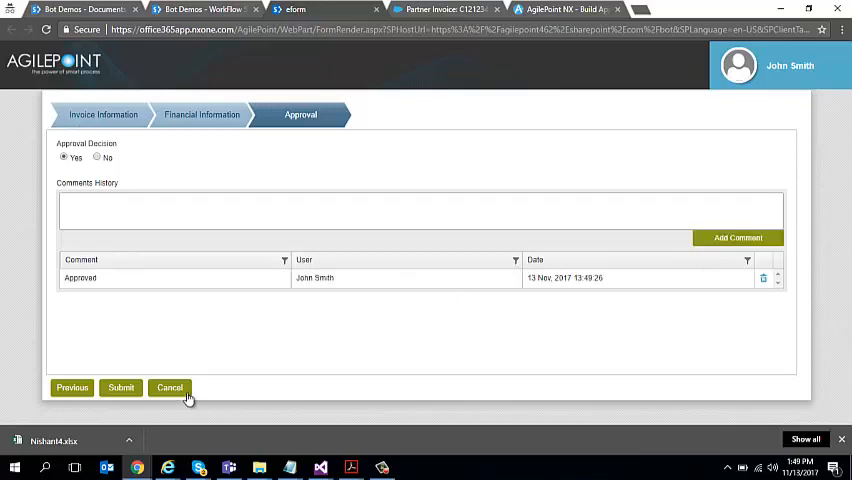
left_click(120, 388)
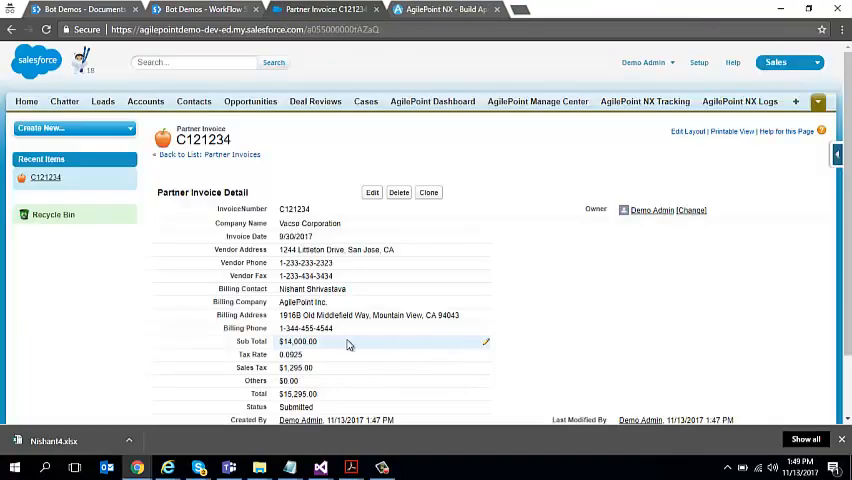
left_click(200, 9)
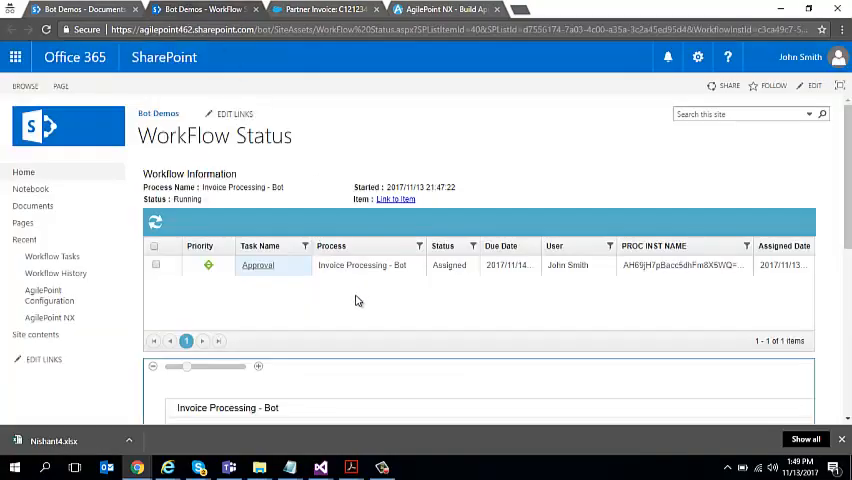
scroll(519, 233, "down", 5)
scroll(519, 233, "up", 1)
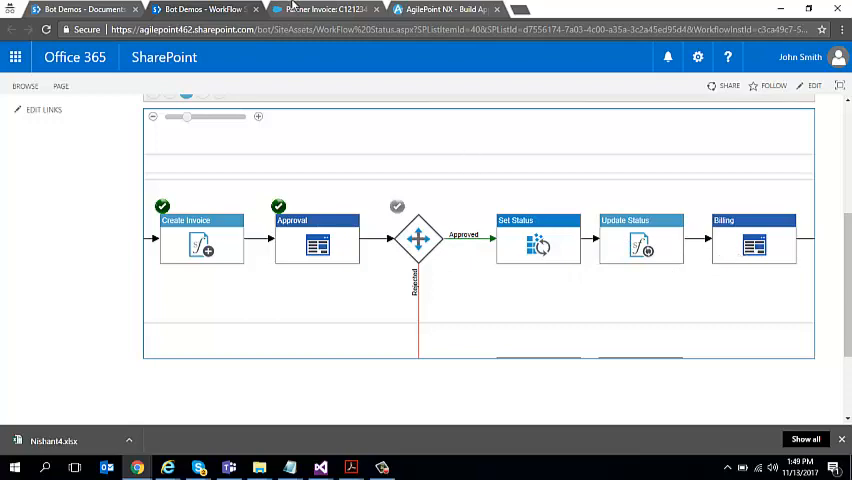
left_click(320, 9)
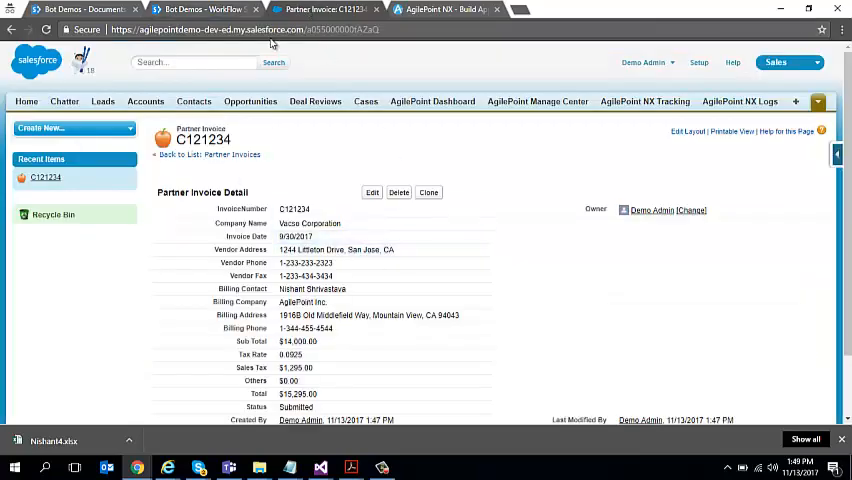
Reload invoice C121234 to confirm its Status reads Approved, then return to the SharePoint workflow diagram
left_click(276, 29)
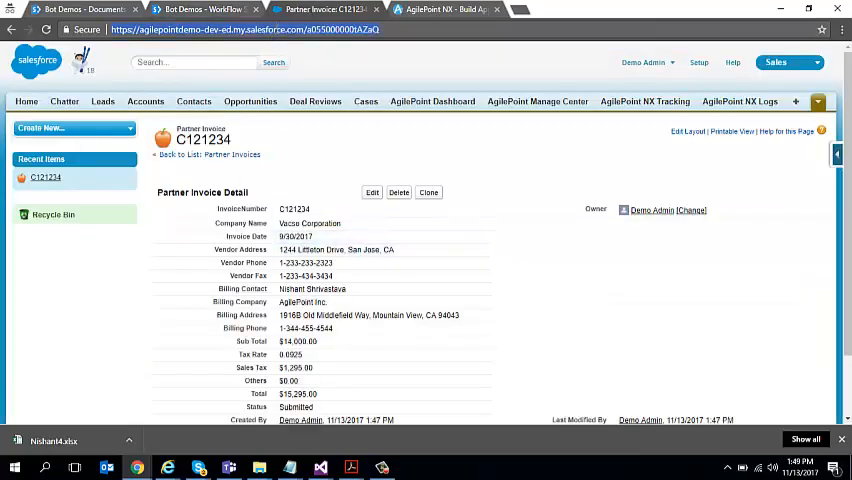
mouse_move(296, 407)
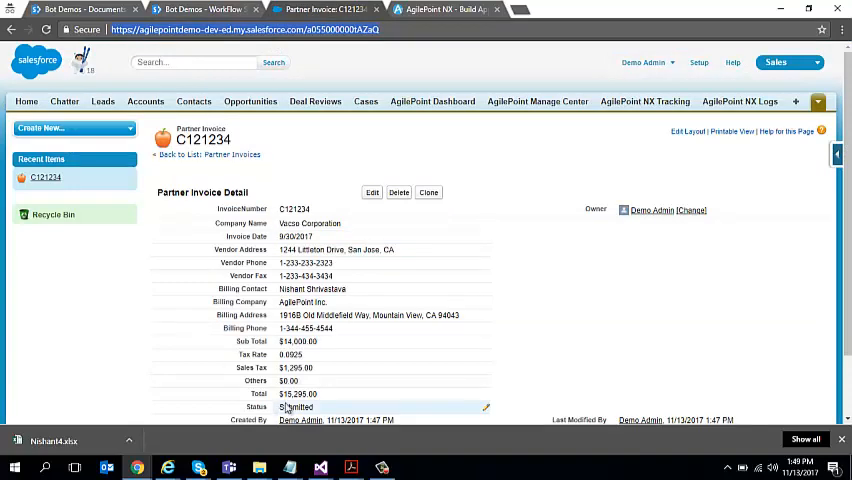
key("F5")
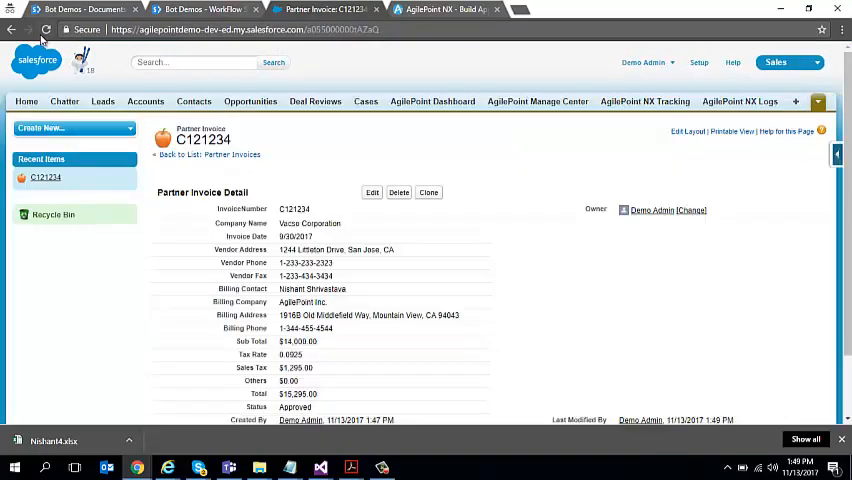
double_click(296, 407)
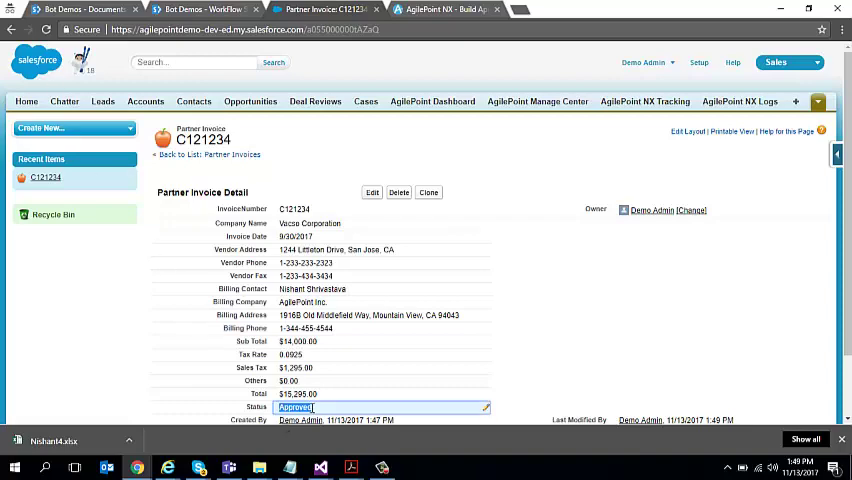
left_click(198, 9)
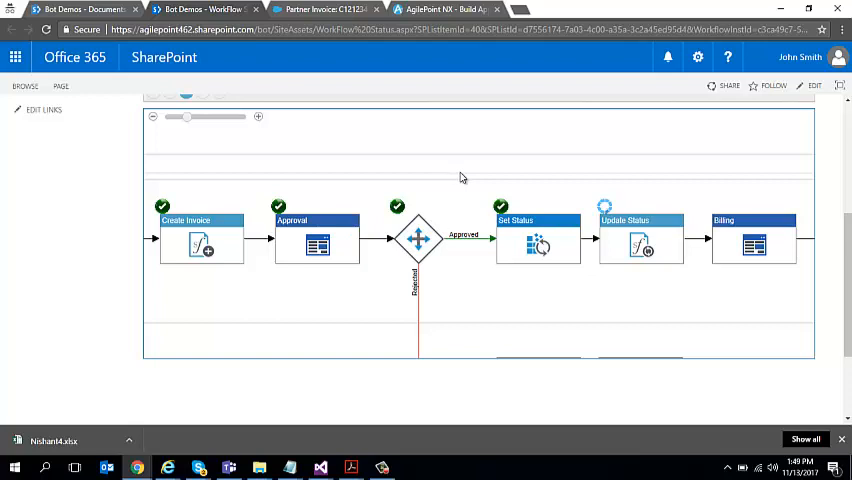